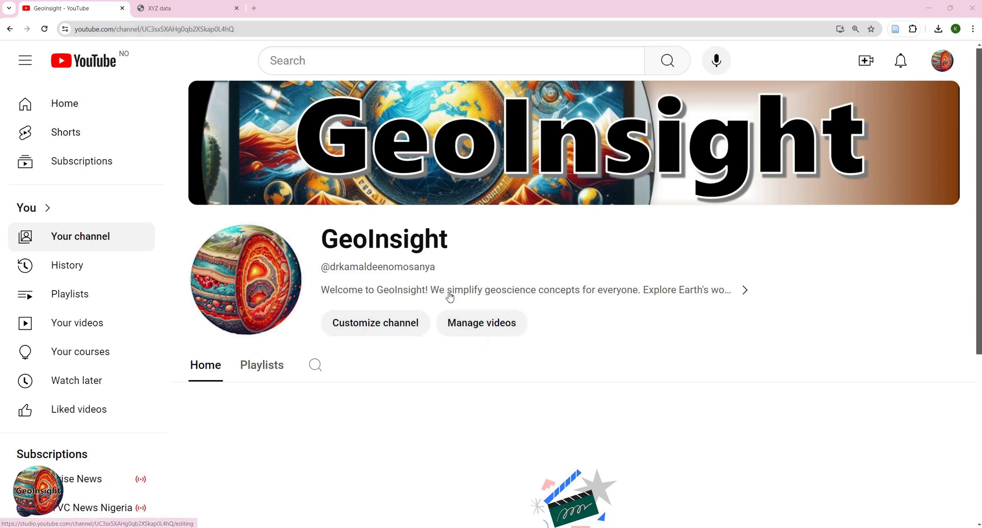
Expand the GeoInsight channel's About description, then return to the XYZ data tab.
{"action": "left_click", "coordinate": [744, 291]}
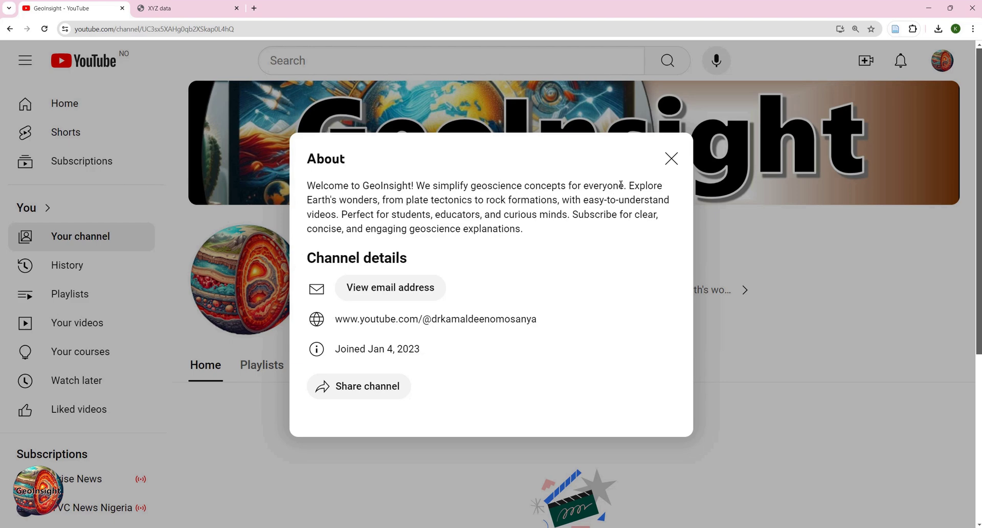
{"action": "left_click", "coordinate": [214, 14]}
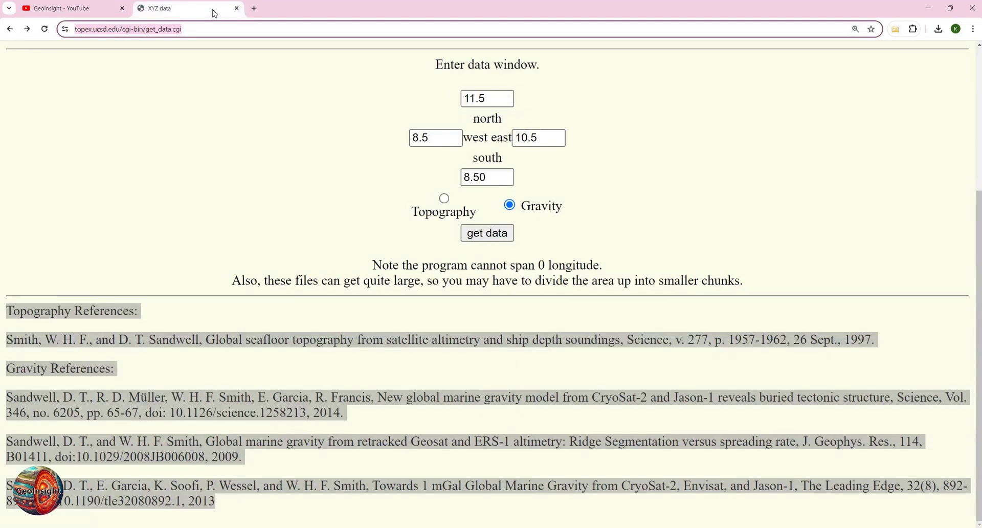
Search Google for 'gebco' in a new browser tab.
{"action": "left_click", "coordinate": [255, 10]}
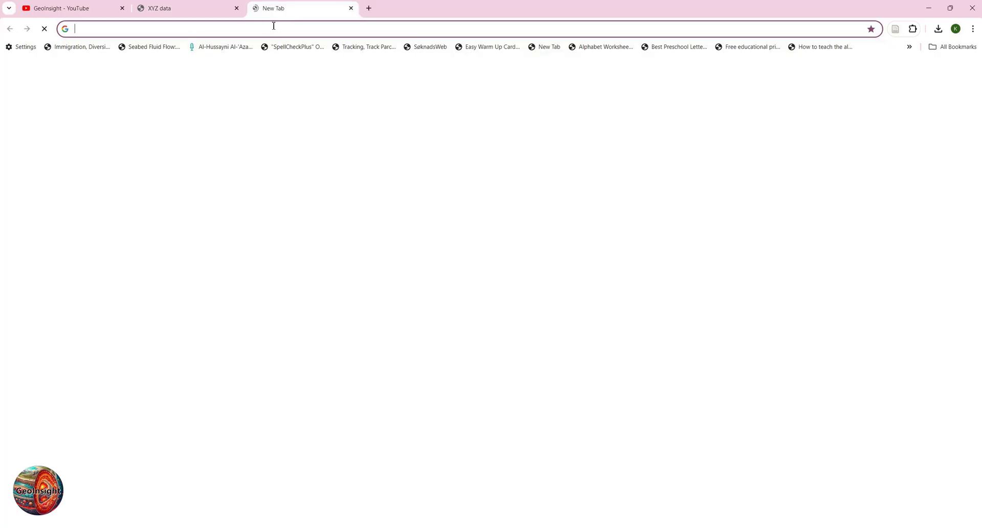
{"action": "type", "text": "gebco"}
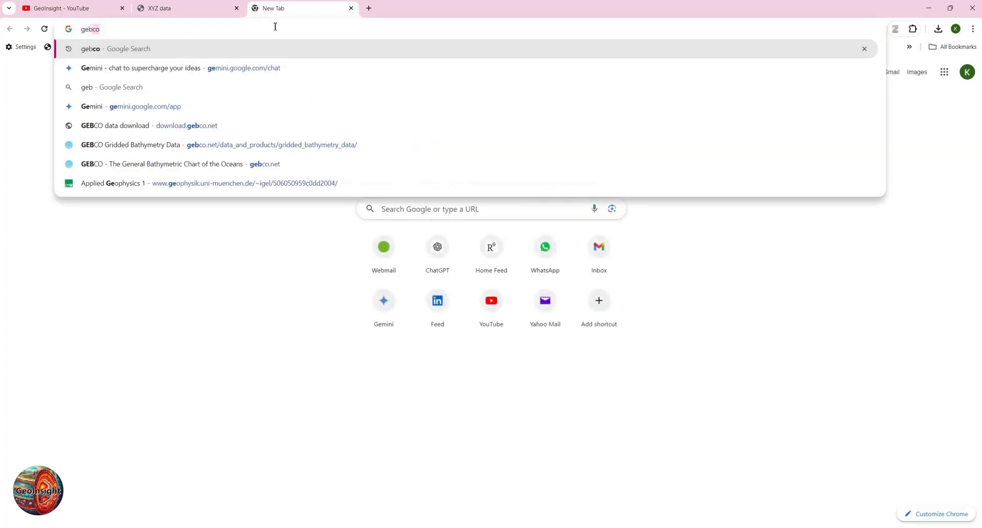
{"action": "key", "text": "Return"}
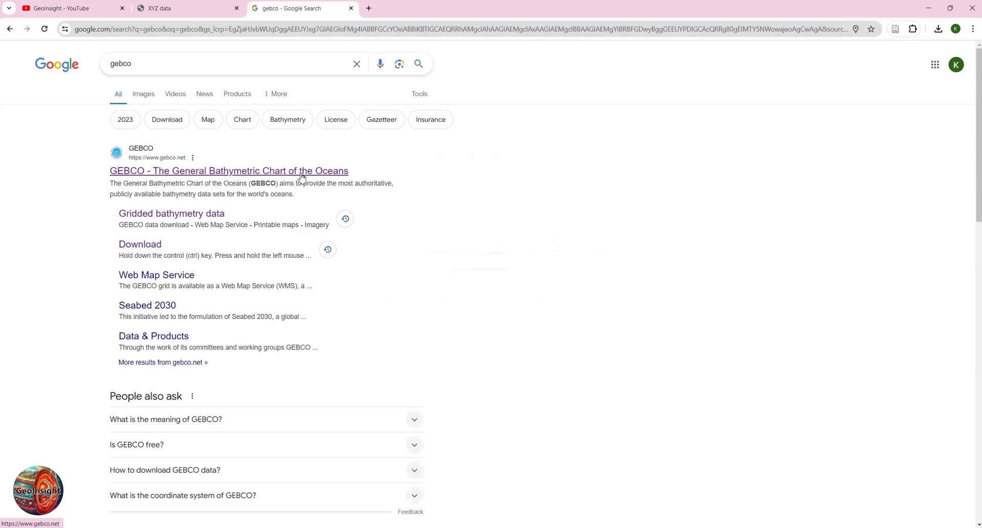
Open the GEBCO homepage and go to its Gridded Bathymetry Data page.
{"action": "left_click", "coordinate": [223, 174]}
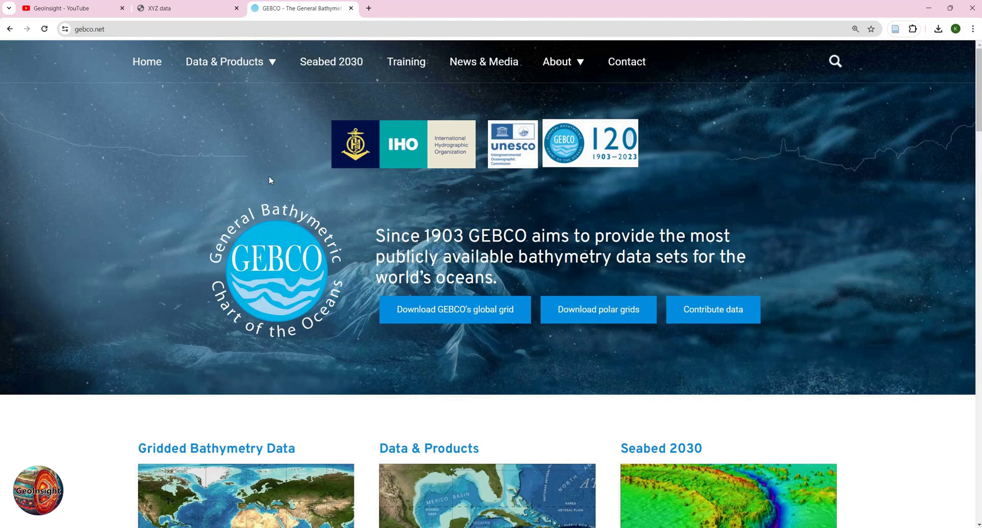
{"action": "scroll", "coordinate": [271, 180], "scroll_direction": "down", "scroll_amount": 4}
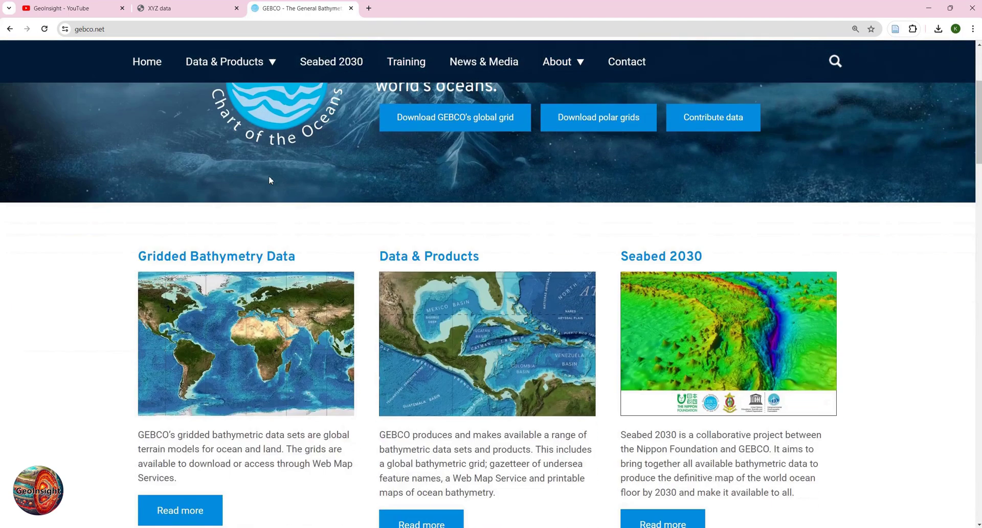
{"action": "scroll", "coordinate": [270, 180], "scroll_direction": "down", "scroll_amount": 2}
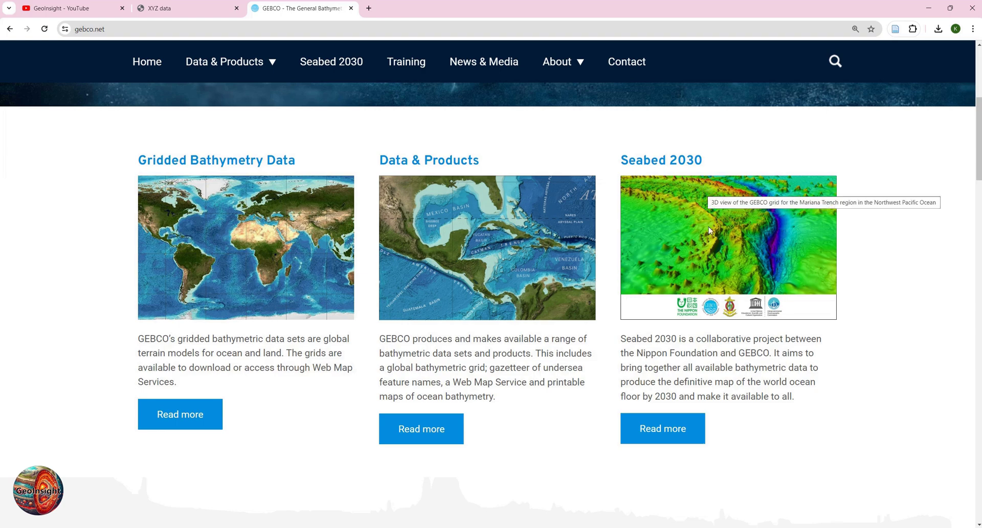
{"action": "scroll", "coordinate": [527, 217], "scroll_direction": "down", "scroll_amount": 1}
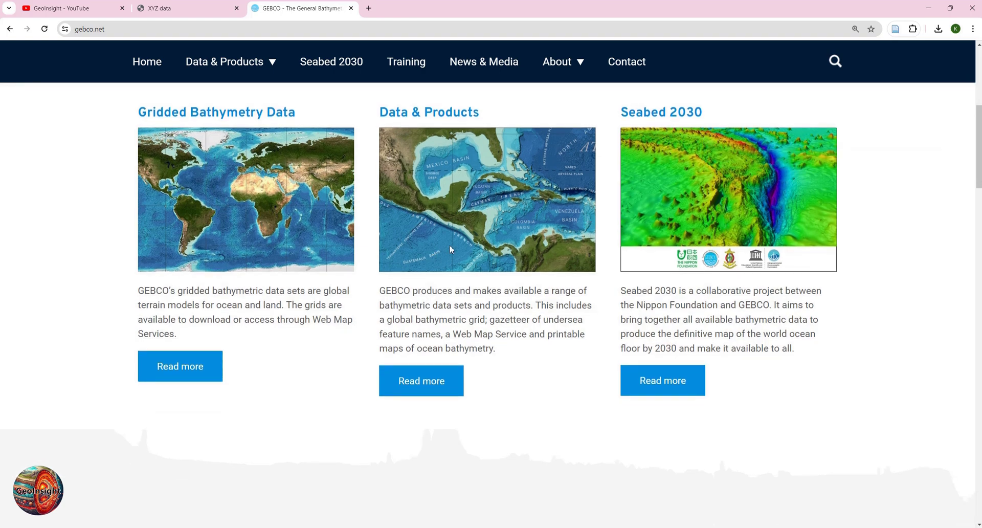
{"action": "scroll", "coordinate": [451, 249], "scroll_direction": "up", "scroll_amount": 1}
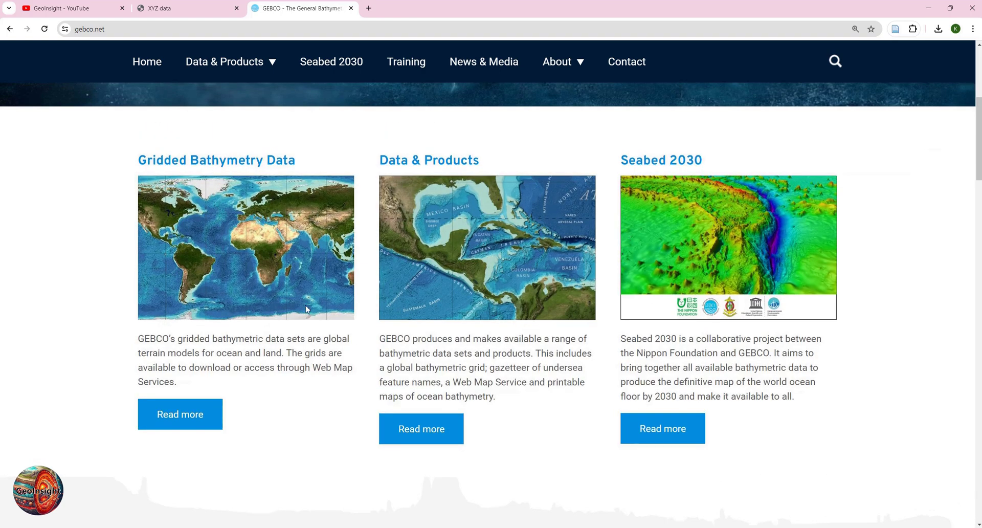
{"action": "scroll", "coordinate": [307, 309], "scroll_direction": "down", "scroll_amount": 5}
{"action": "scroll", "coordinate": [301, 306], "scroll_direction": "up", "scroll_amount": 4}
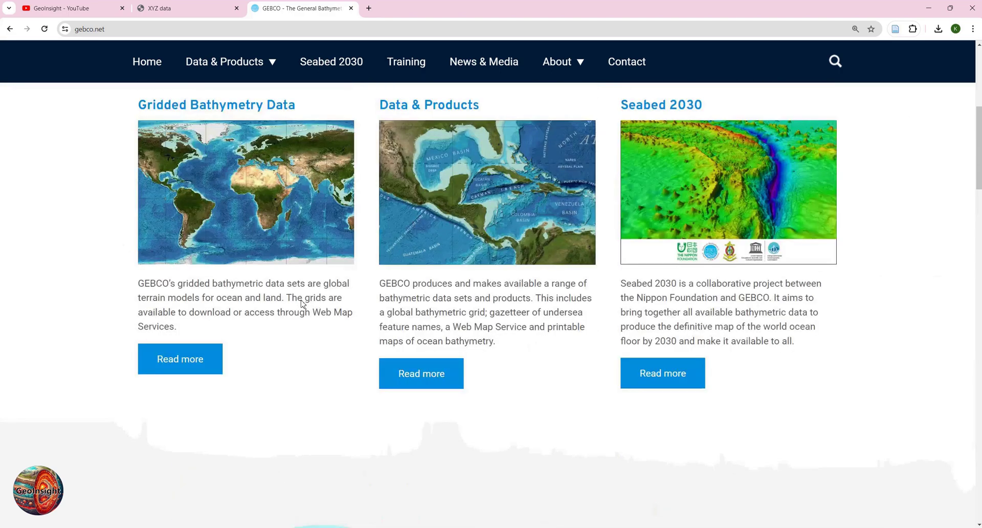
{"action": "scroll", "coordinate": [302, 304], "scroll_direction": "up", "scroll_amount": 1}
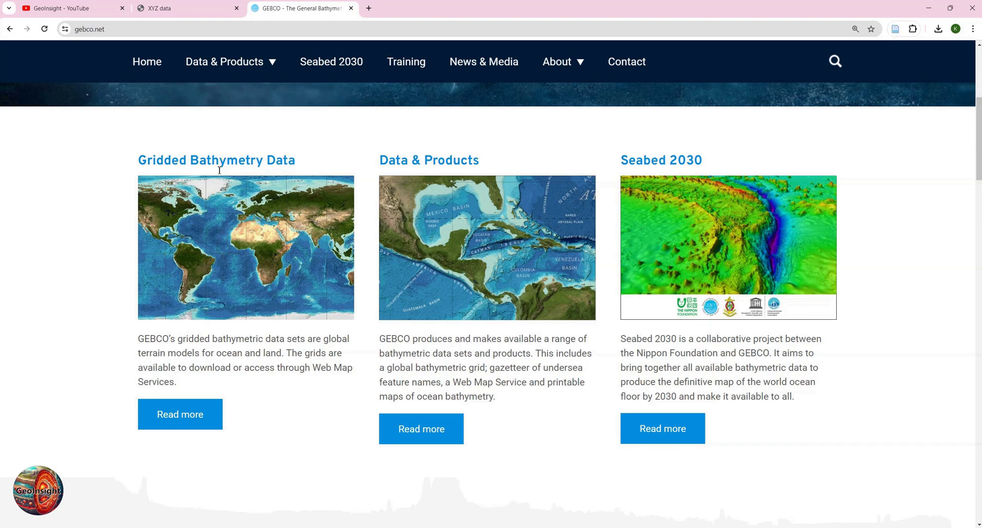
{"action": "scroll", "coordinate": [235, 211], "scroll_direction": "down", "scroll_amount": 15}
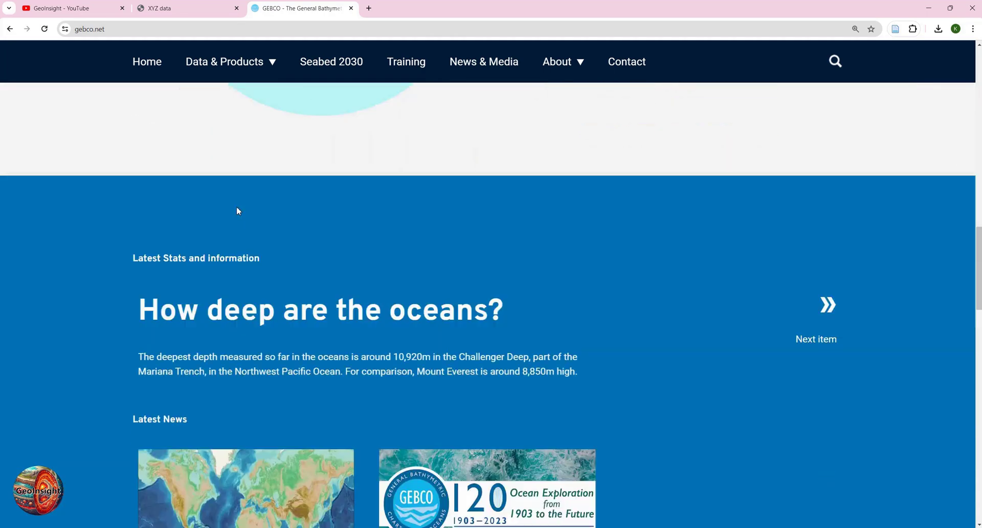
{"action": "scroll", "coordinate": [236, 210], "scroll_direction": "down", "scroll_amount": 15}
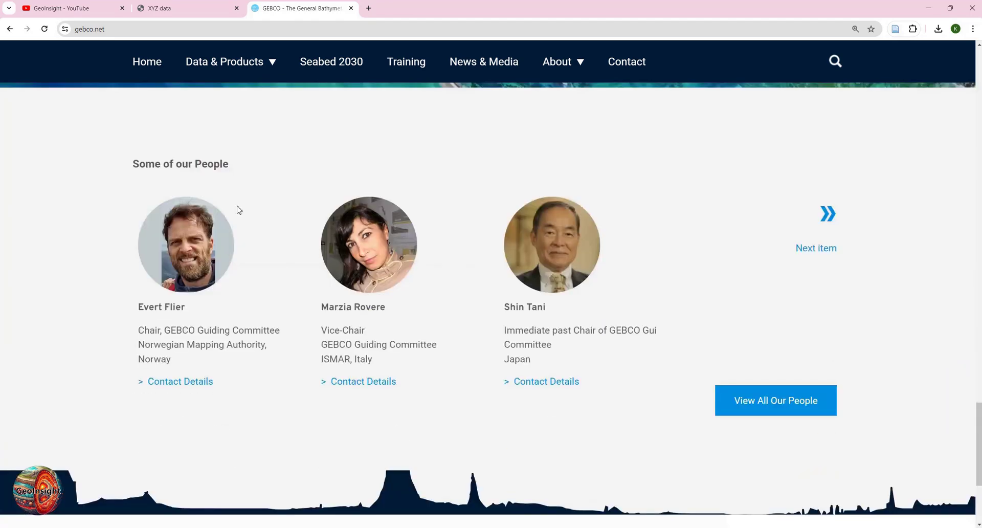
{"action": "scroll", "coordinate": [237, 207], "scroll_direction": "down", "scroll_amount": 5}
{"action": "scroll", "coordinate": [238, 204], "scroll_direction": "up", "scroll_amount": 15}
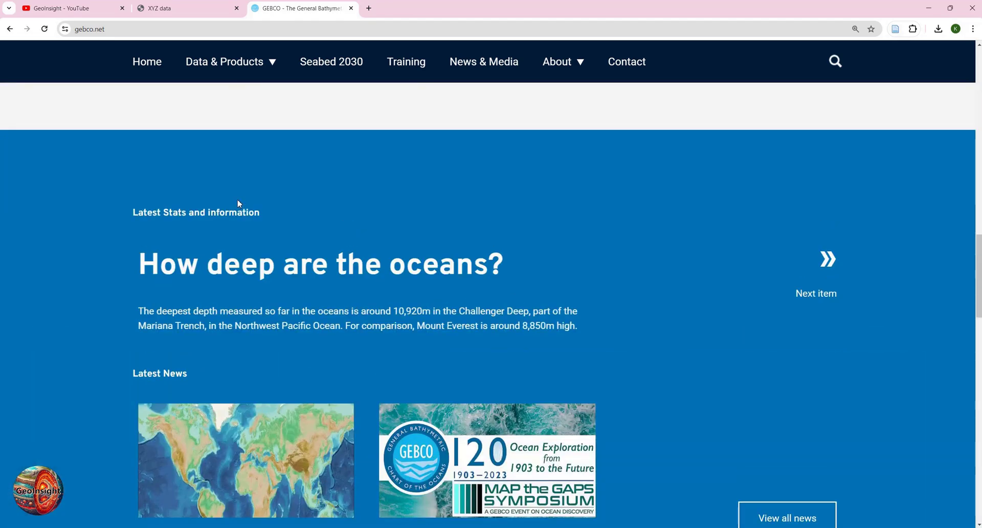
{"action": "scroll", "coordinate": [238, 204], "scroll_direction": "up", "scroll_amount": 20}
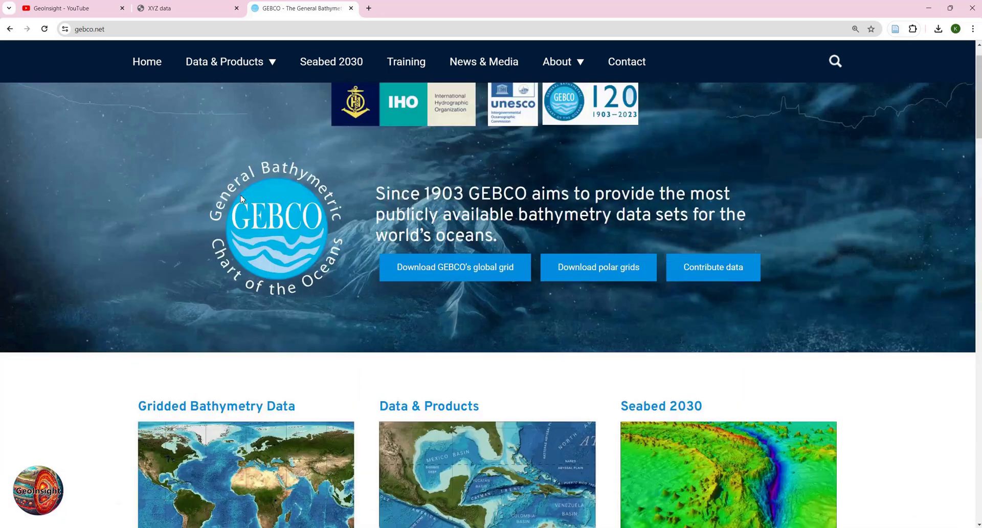
{"action": "scroll", "coordinate": [242, 199], "scroll_direction": "down", "scroll_amount": 4}
{"action": "left_click", "coordinate": [177, 425]}
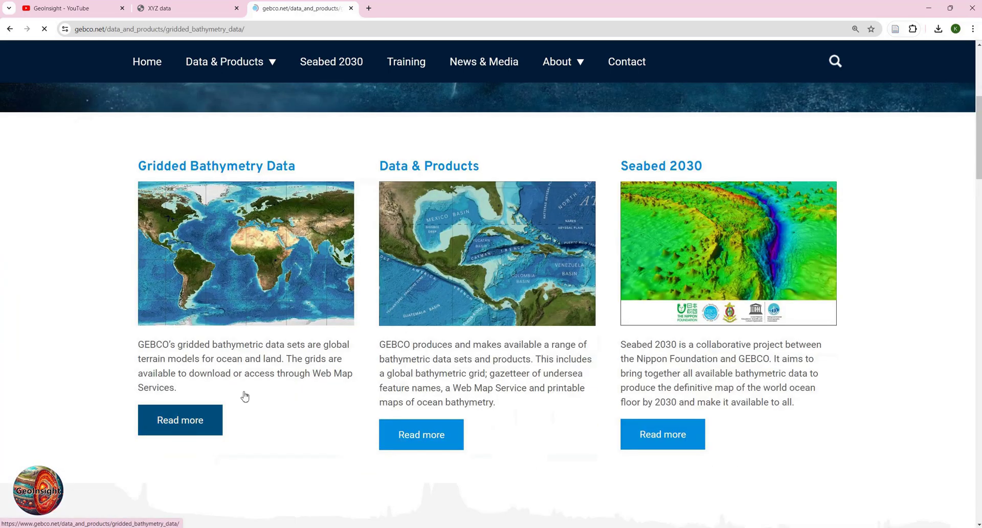
Launch the GEBCO Gridded Bathymetry Data Download application from the page's screenshot.
{"action": "scroll", "coordinate": [313, 324], "scroll_direction": "down", "scroll_amount": 3}
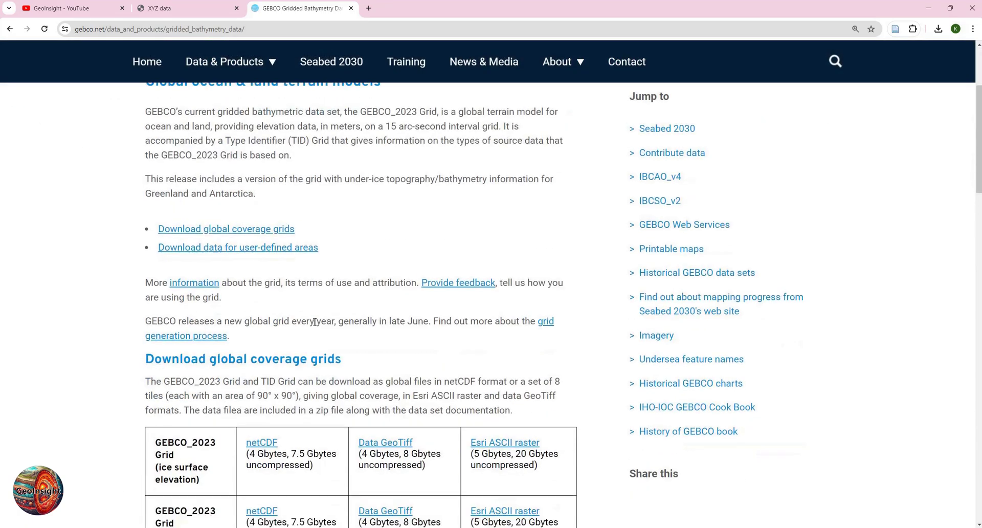
{"action": "scroll", "coordinate": [315, 321], "scroll_direction": "down", "scroll_amount": 10}
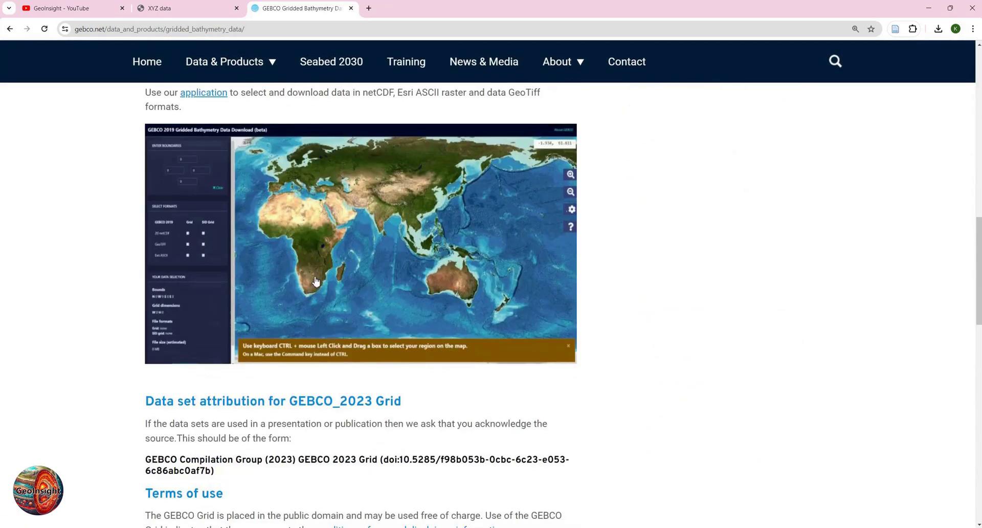
{"action": "left_click", "coordinate": [315, 280]}
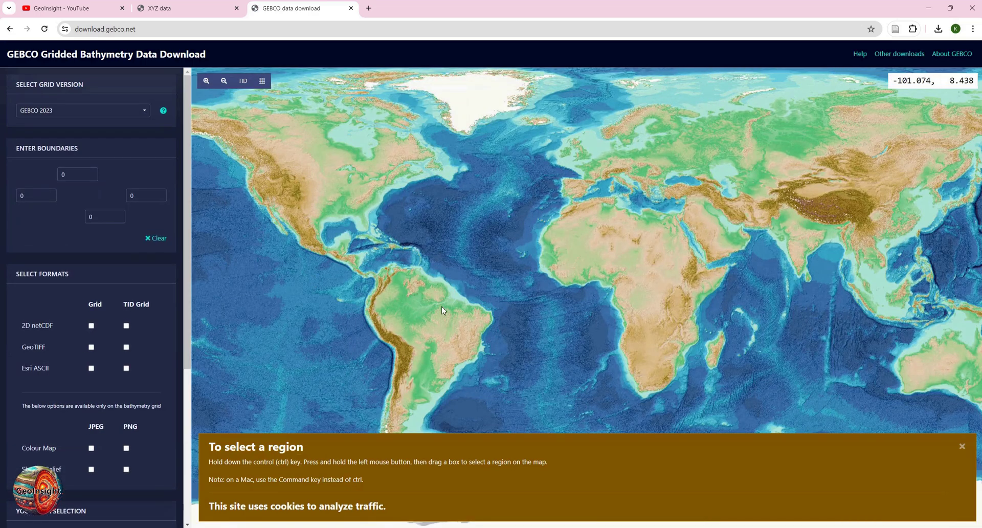
Dismiss the help banner and set the north boundary to 11.5, checking the XYZ data values.
{"action": "left_click", "coordinate": [962, 447]}
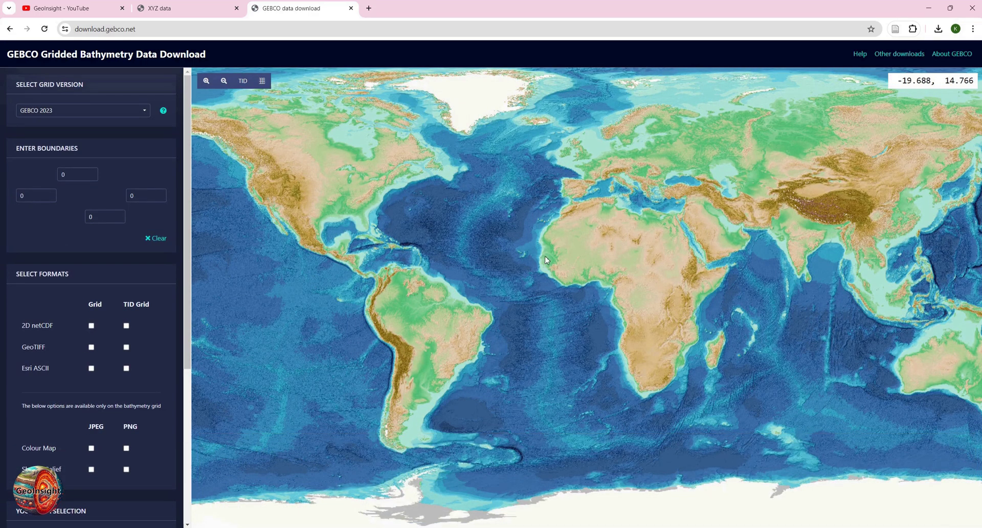
{"action": "left_click", "coordinate": [200, 15]}
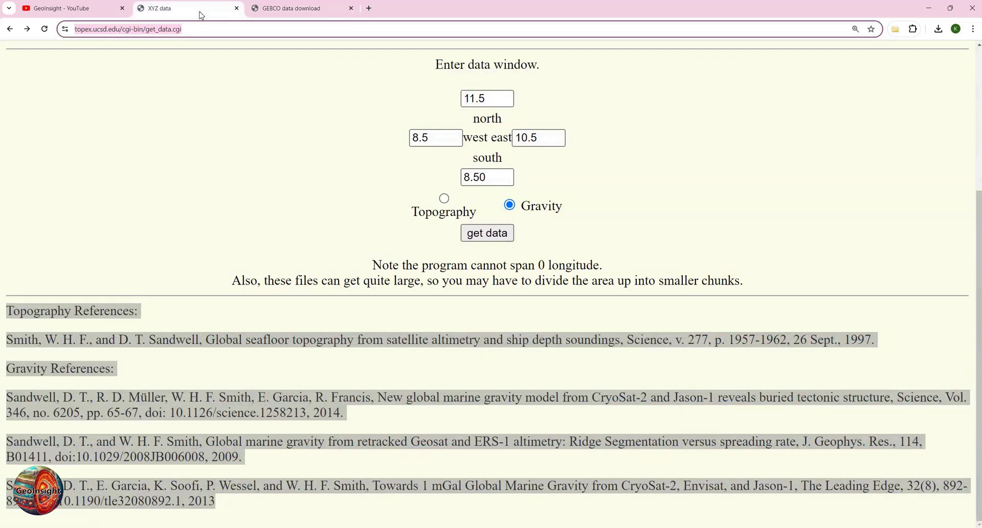
{"action": "left_click", "coordinate": [278, 16]}
{"action": "left_click", "coordinate": [79, 174]}
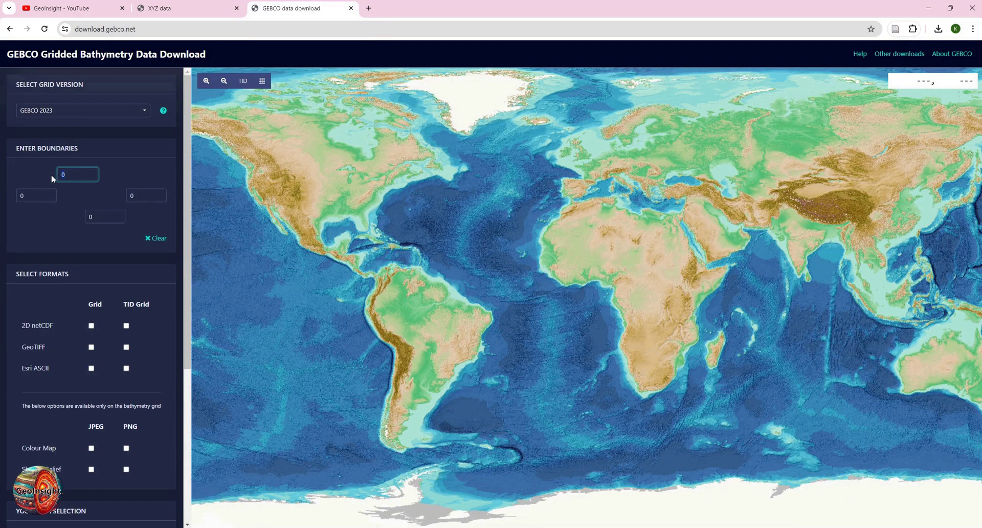
{"action": "key", "text": "BackSpace"}
{"action": "type", "text": "11.5"}
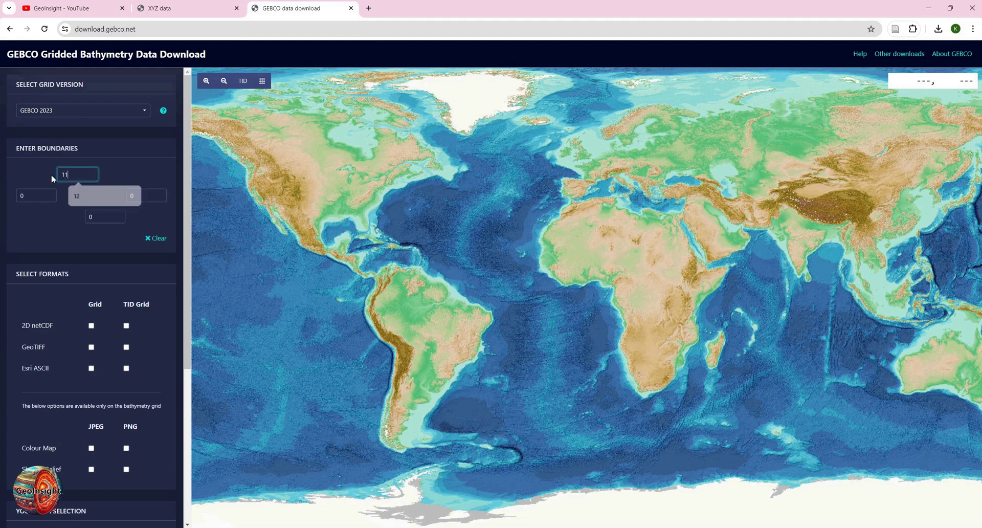
{"action": "left_click", "coordinate": [172, 9]}
{"action": "left_click", "coordinate": [277, 14]}
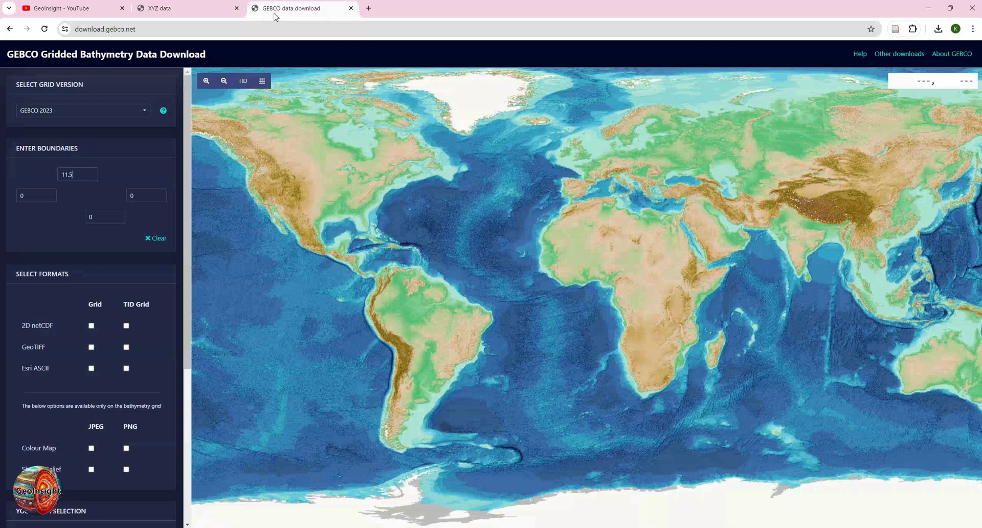
Set the remaining boundaries: south 8.5, west 8.5, east 10.5.
{"action": "left_click", "coordinate": [93, 217]}
{"action": "type", "text": "8.50"}
{"action": "left_click_drag", "start_coordinate": [30, 195], "coordinate": [10, 197]}
{"action": "type", "text": "8.5"}
{"action": "left_click", "coordinate": [179, 12]}
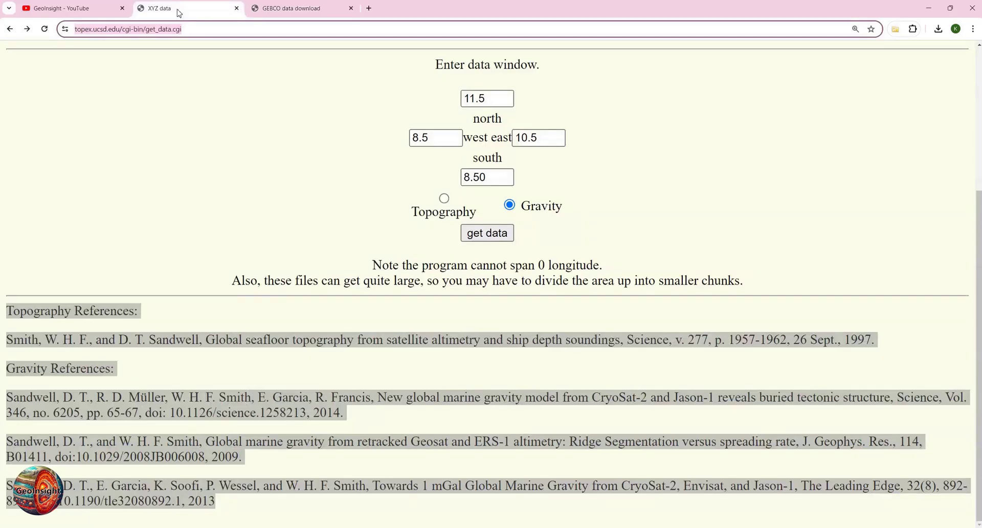
{"action": "left_click", "coordinate": [276, 9]}
{"action": "left_click", "coordinate": [147, 193]}
{"action": "type", "text": "1"}
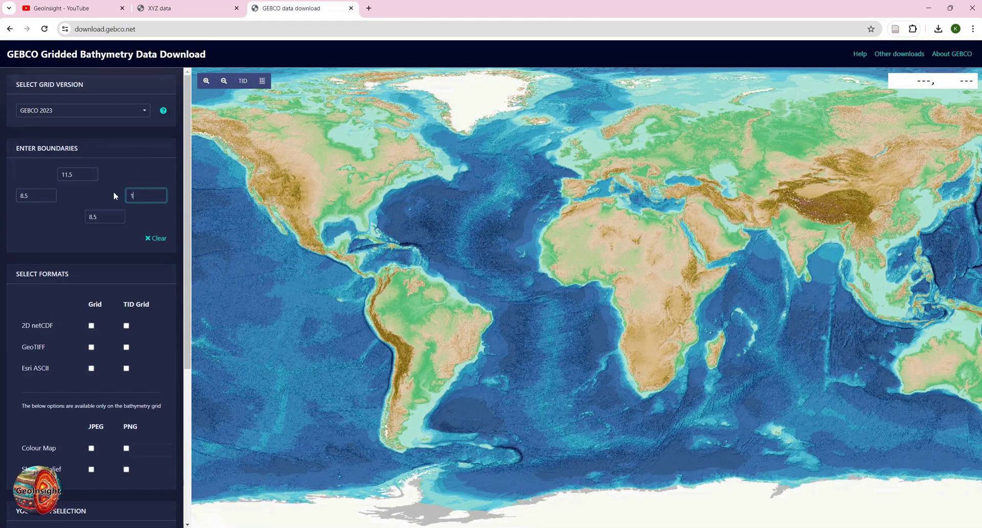
{"action": "type", "text": "0.5"}
{"action": "left_click", "coordinate": [115, 213]}
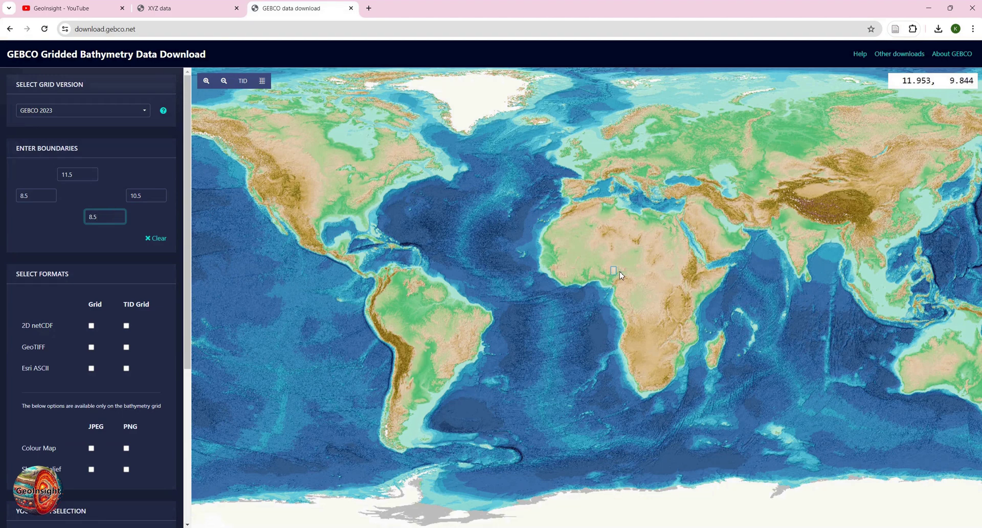
Centre the map on the selected box and overlay the latitude/longitude graticule.
{"action": "scroll", "coordinate": [620, 275], "scroll_direction": "up", "scroll_amount": 4}
{"action": "left_click_drag", "start_coordinate": [601, 261], "coordinate": [643, 264]}
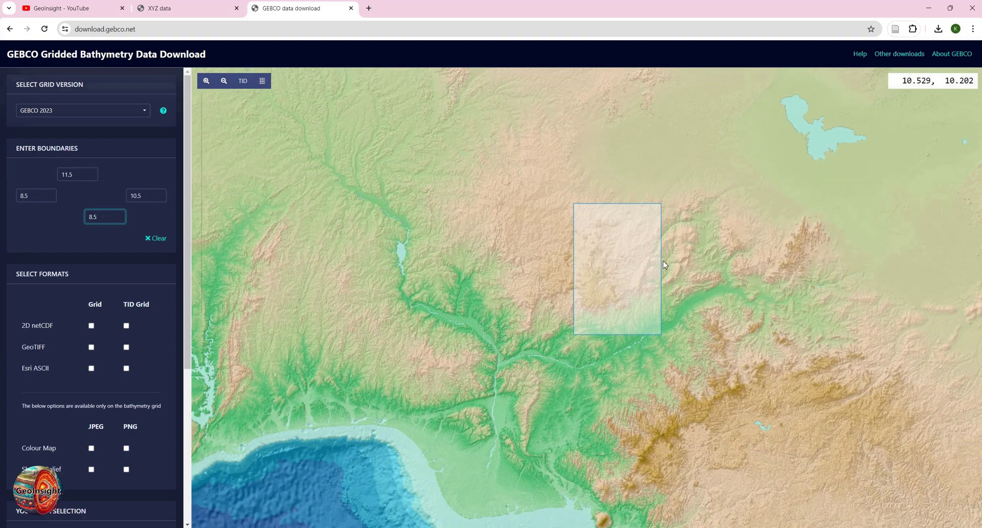
{"action": "scroll", "coordinate": [664, 264], "scroll_direction": "up", "scroll_amount": 1}
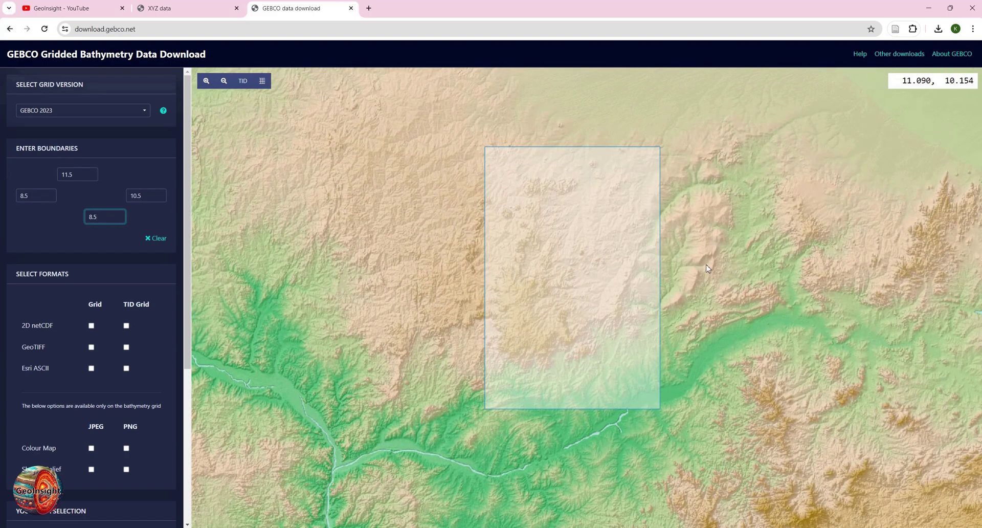
{"action": "left_click_drag", "start_coordinate": [707, 268], "coordinate": [682, 234]}
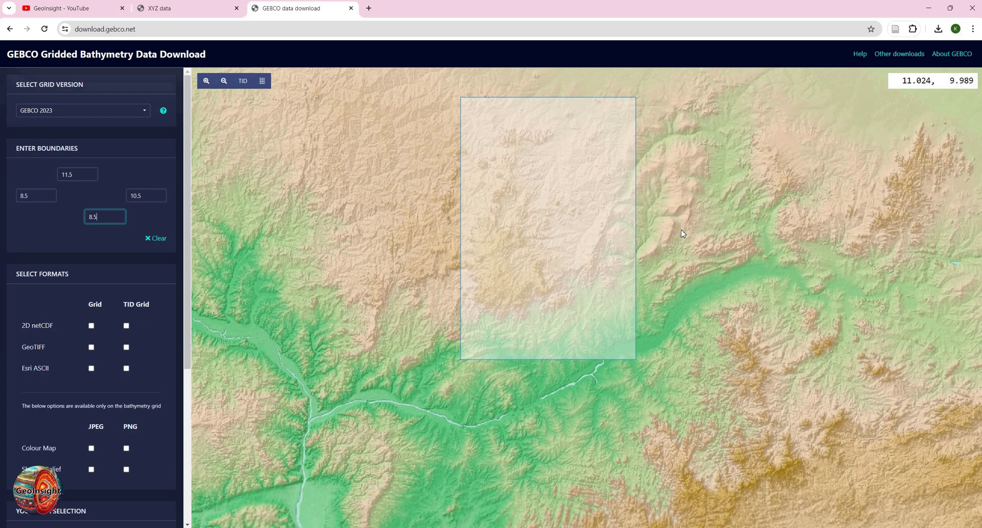
{"action": "left_click", "coordinate": [261, 82]}
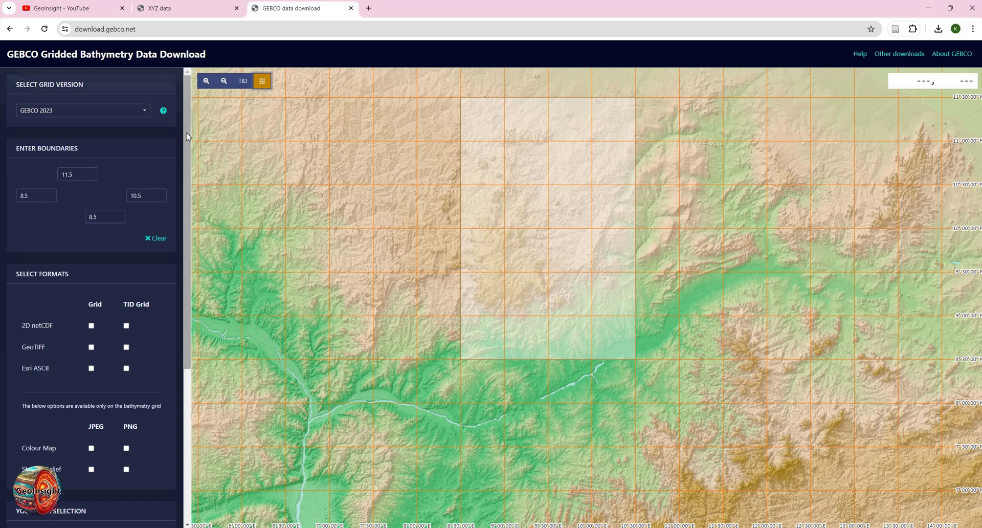
Hide the graticule, select TID grids and Colour Map and Shaded Relief JPEGs, then add to basket.
{"action": "scroll", "coordinate": [182, 193], "scroll_direction": "down", "scroll_amount": 2}
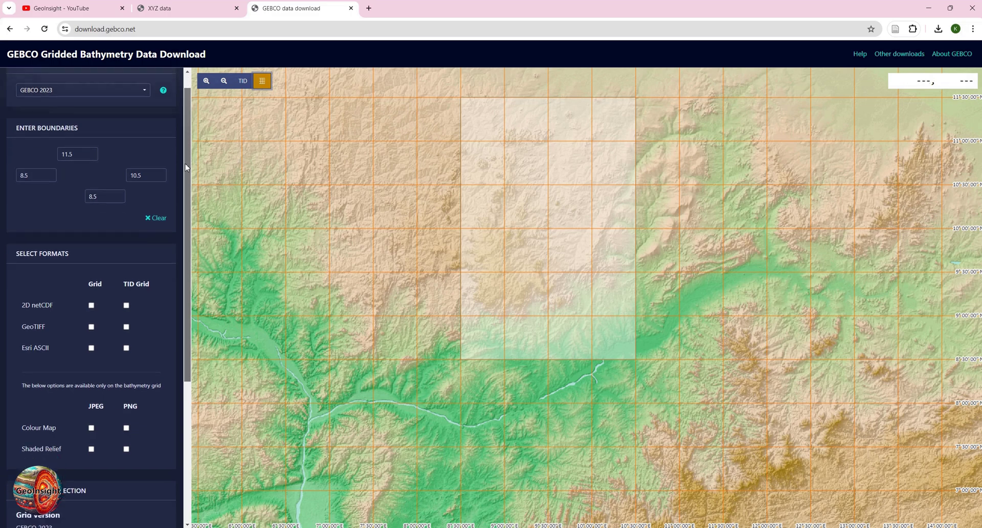
{"action": "left_click", "coordinate": [262, 81]}
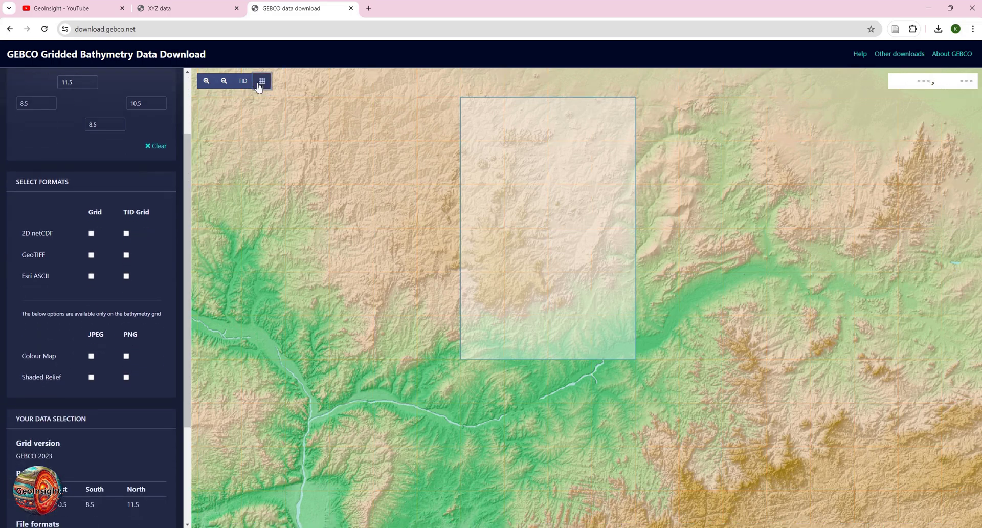
{"action": "left_click", "coordinate": [126, 234]}
{"action": "scroll", "coordinate": [144, 289], "scroll_direction": "down", "scroll_amount": 1}
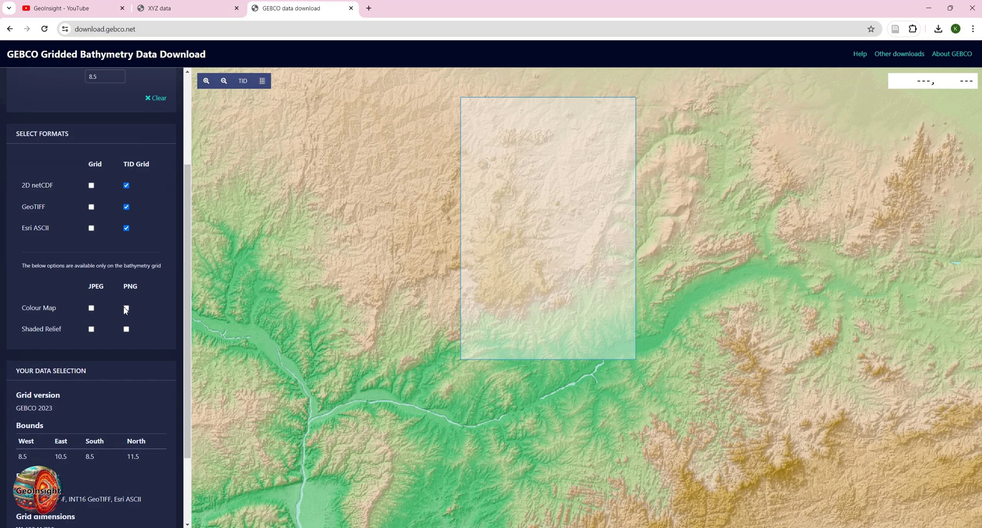
{"action": "left_click", "coordinate": [91, 308]}
{"action": "left_click", "coordinate": [91, 329]}
{"action": "scroll", "coordinate": [145, 327], "scroll_direction": "down", "scroll_amount": 2}
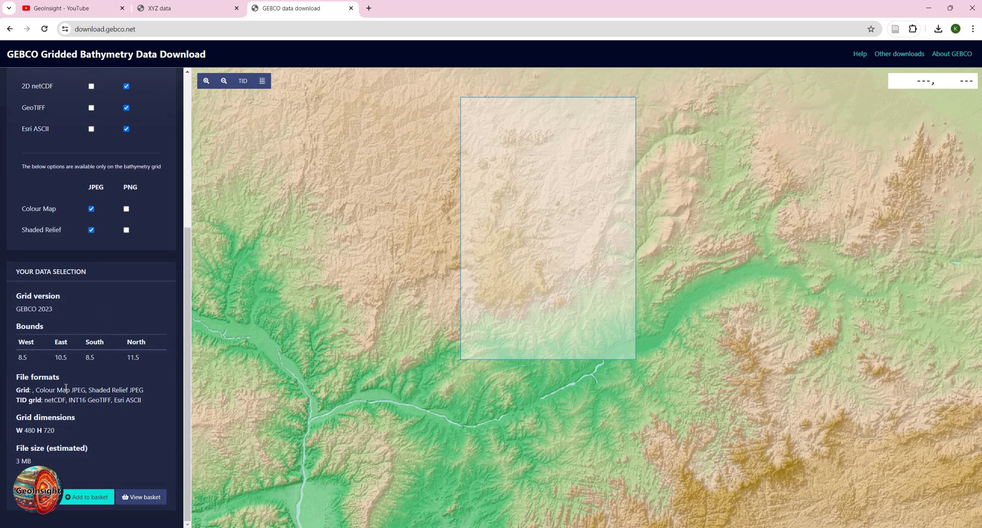
{"action": "left_click", "coordinate": [92, 499]}
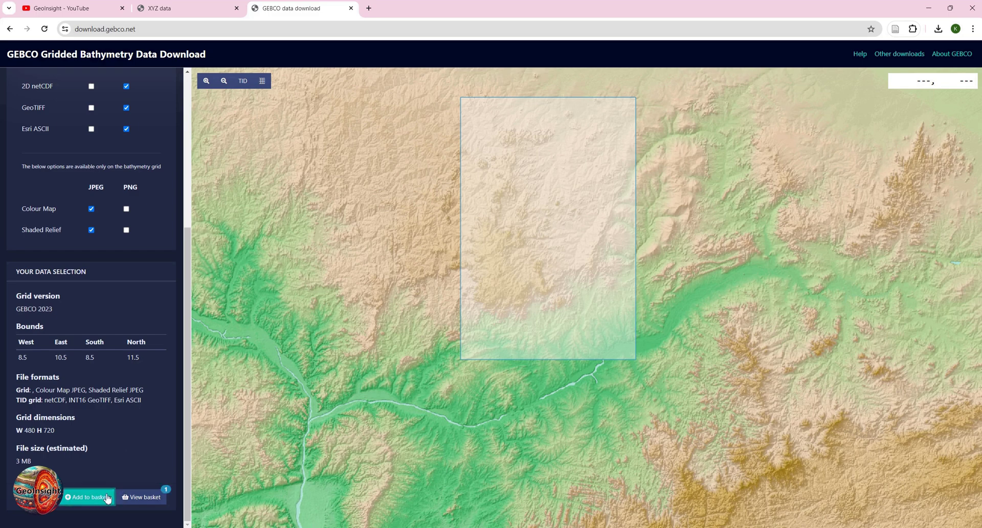
Open the basket and download the data as GEBCO_07_Jun_2024_dba59eb2fa42.zip.
{"action": "left_click", "coordinate": [135, 497]}
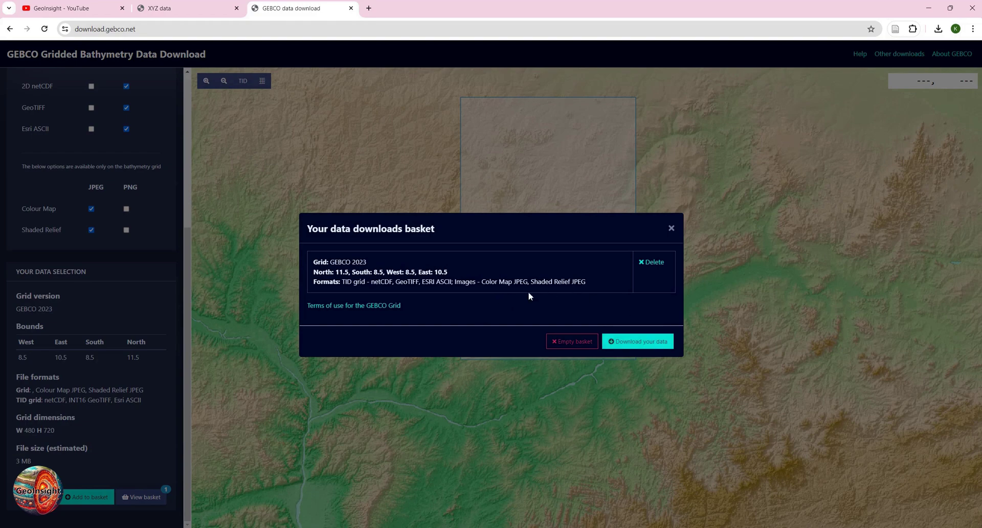
{"action": "left_click", "coordinate": [643, 342]}
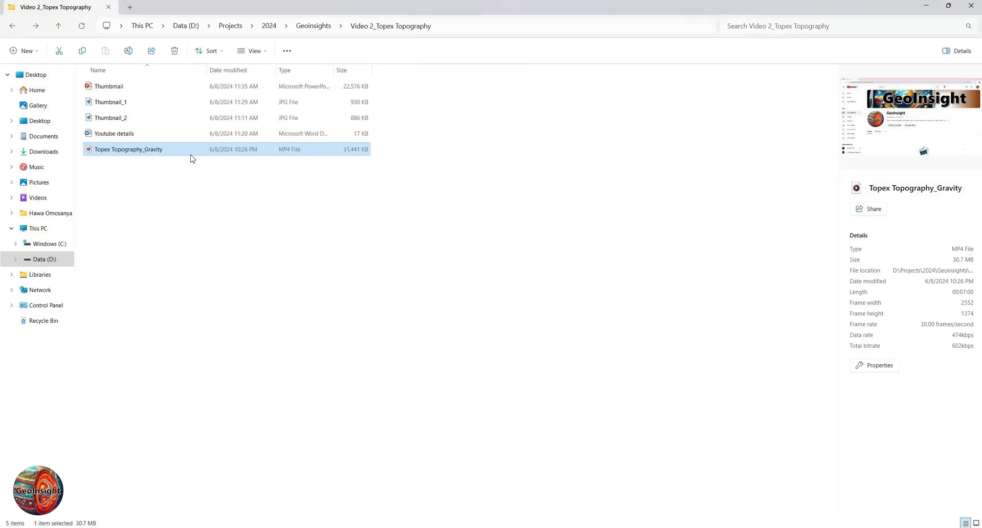
Extract the GEBCO zip in Downloads and open the extracted folder with full file names shown.
{"action": "left_click", "coordinate": [46, 153]}
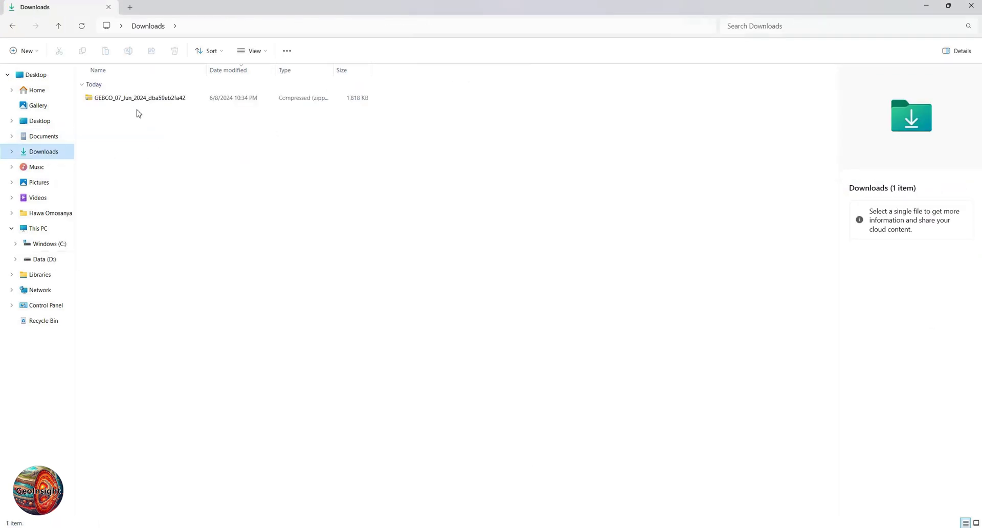
{"action": "left_click", "coordinate": [170, 102]}
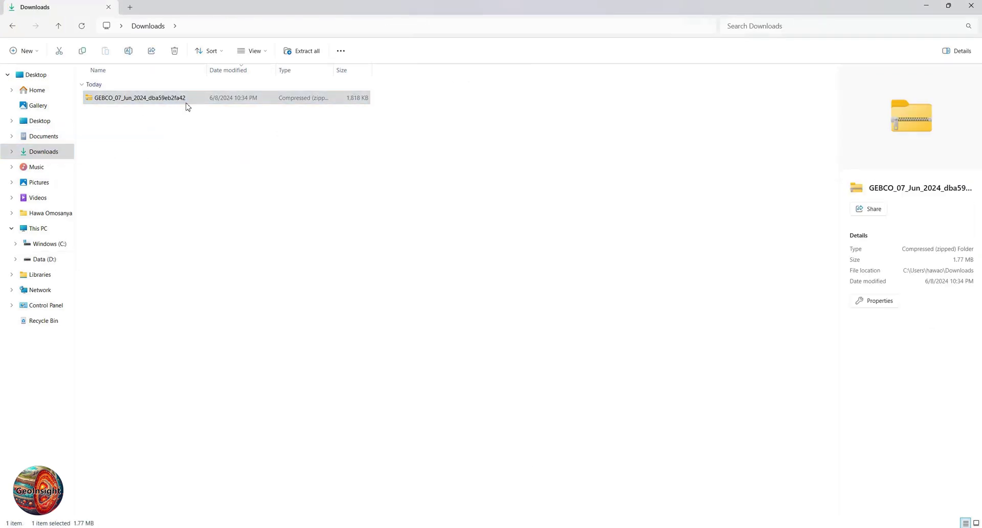
{"action": "right_click", "coordinate": [183, 103]}
{"action": "left_click", "coordinate": [207, 208]}
{"action": "left_click", "coordinate": [568, 366]}
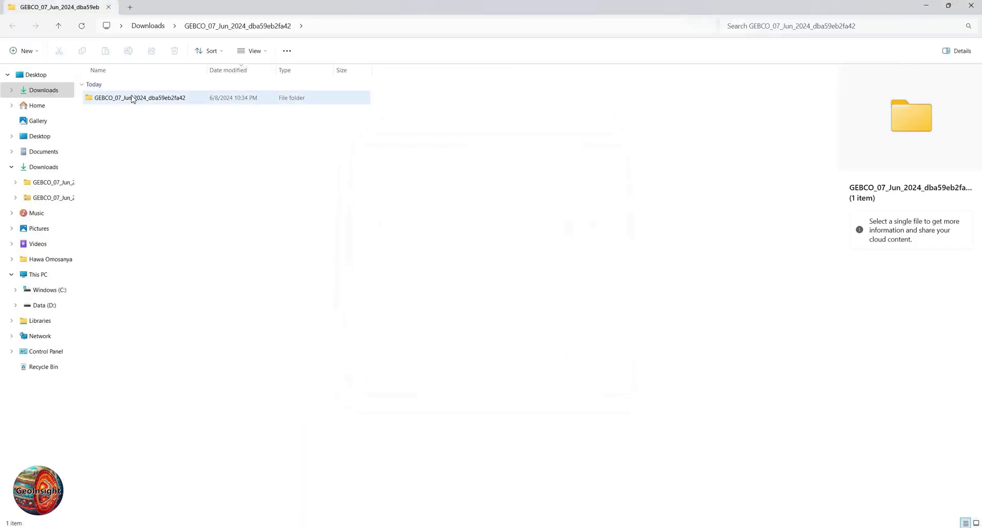
{"action": "double_click", "coordinate": [132, 98]}
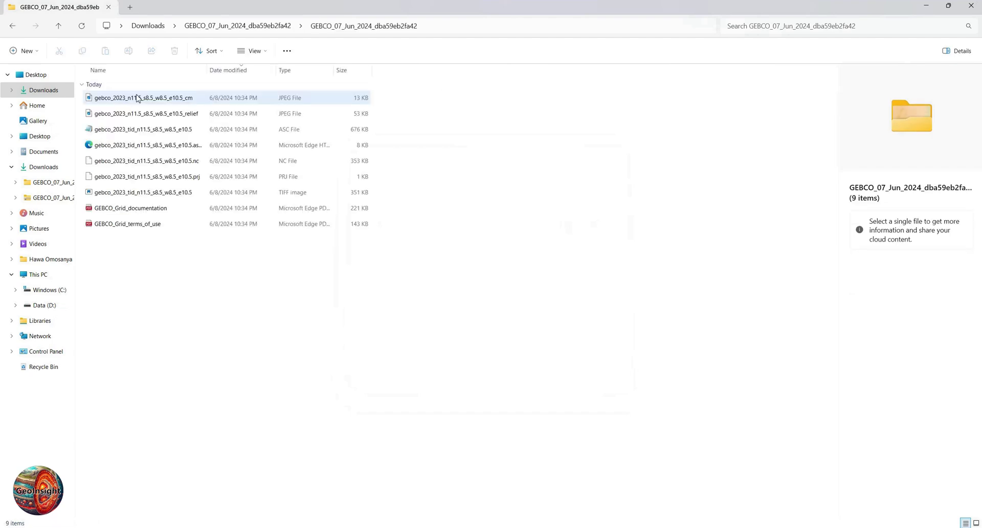
{"action": "left_click_drag", "start_coordinate": [207, 71], "coordinate": [247, 72]}
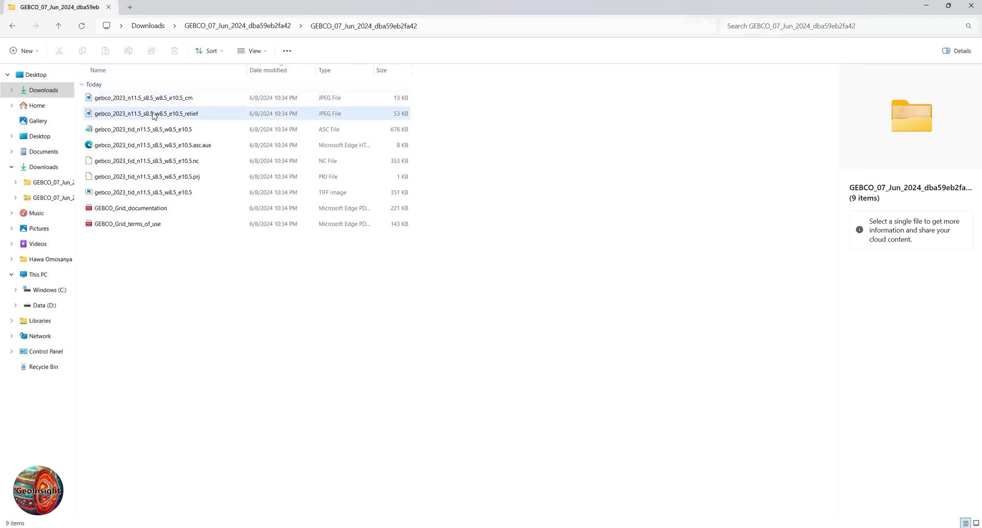
Preview and close the shaded relief and colour-map JPEGs.
{"action": "double_click", "coordinate": [153, 114]}
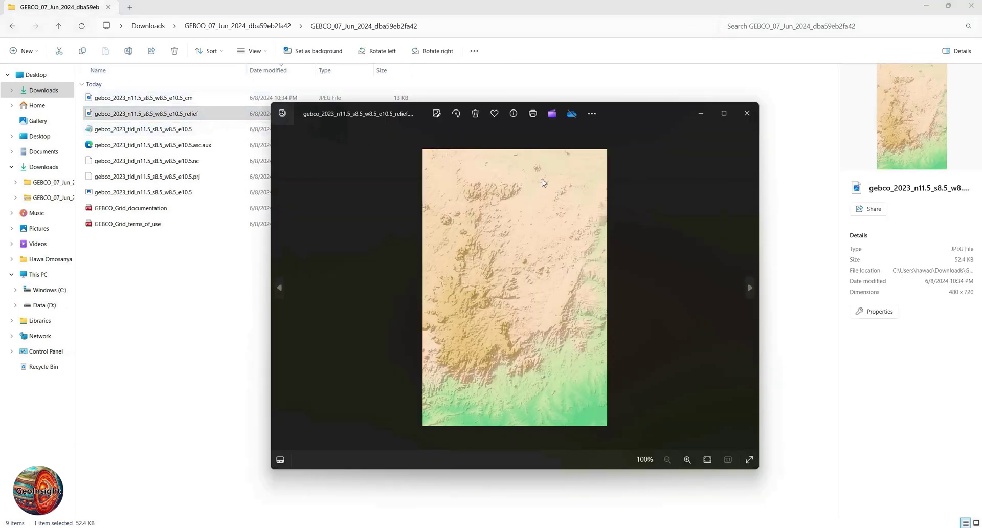
{"action": "left_click", "coordinate": [746, 118]}
{"action": "left_click", "coordinate": [171, 97]}
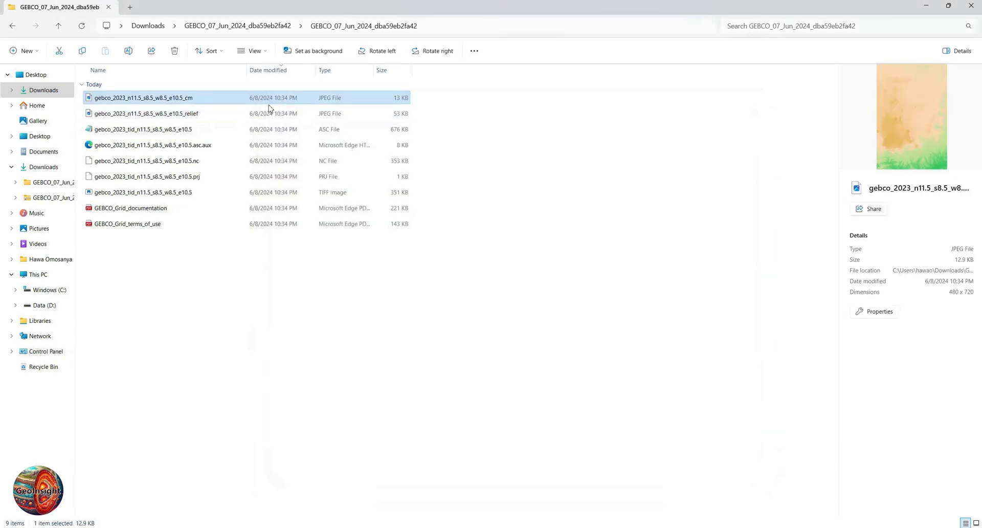
{"action": "double_click", "coordinate": [269, 102]}
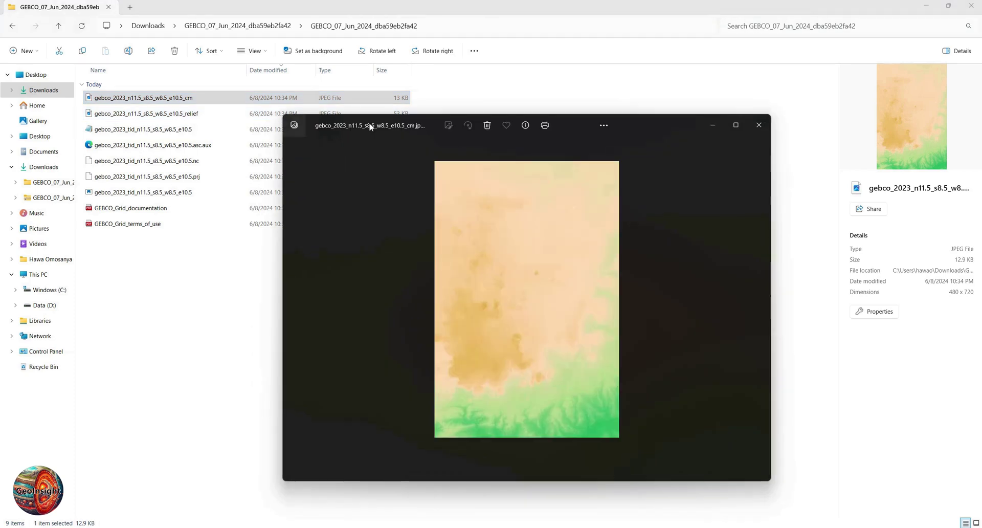
{"action": "left_click", "coordinate": [758, 131]}
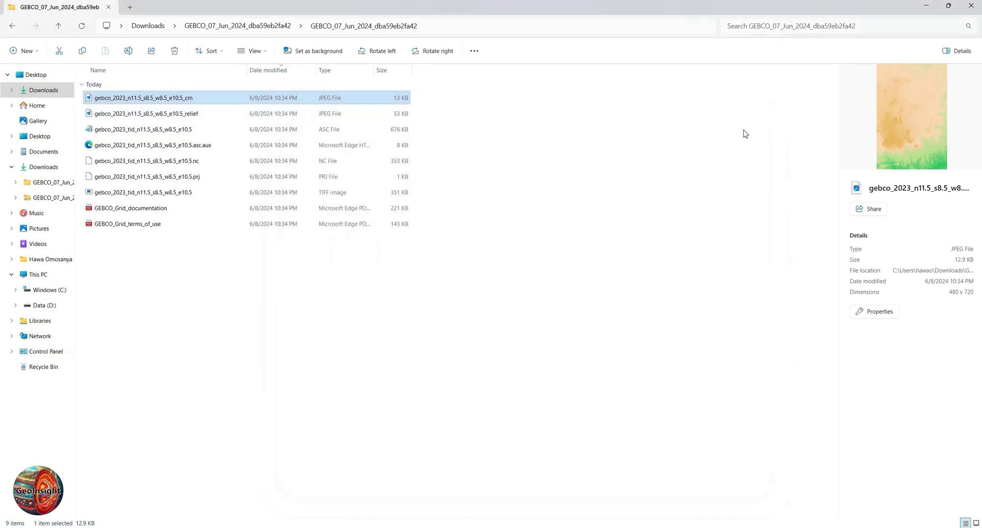
View the ASC grid and GEBCO_Grid_documentation PDF, then return to Chrome's GEBCO download page.
{"action": "double_click", "coordinate": [134, 131]}
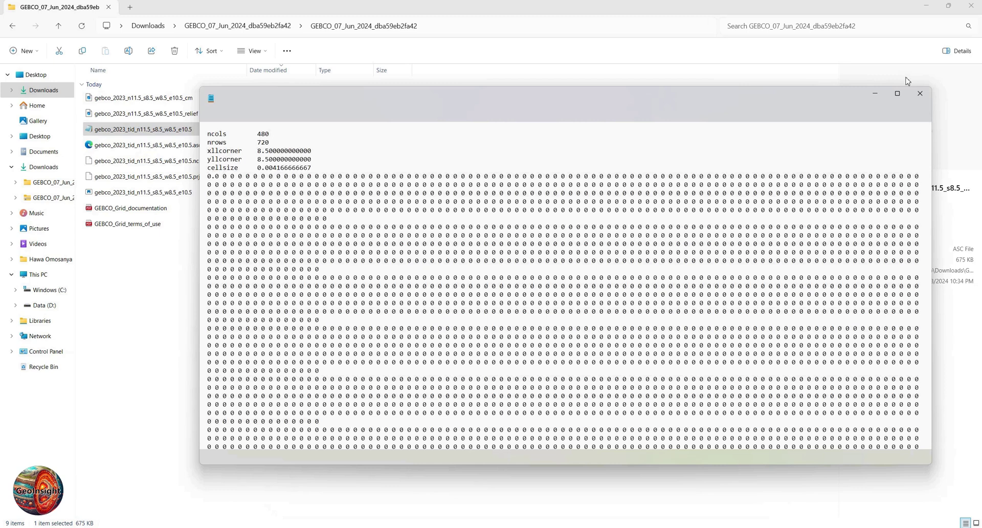
{"action": "left_click", "coordinate": [919, 94]}
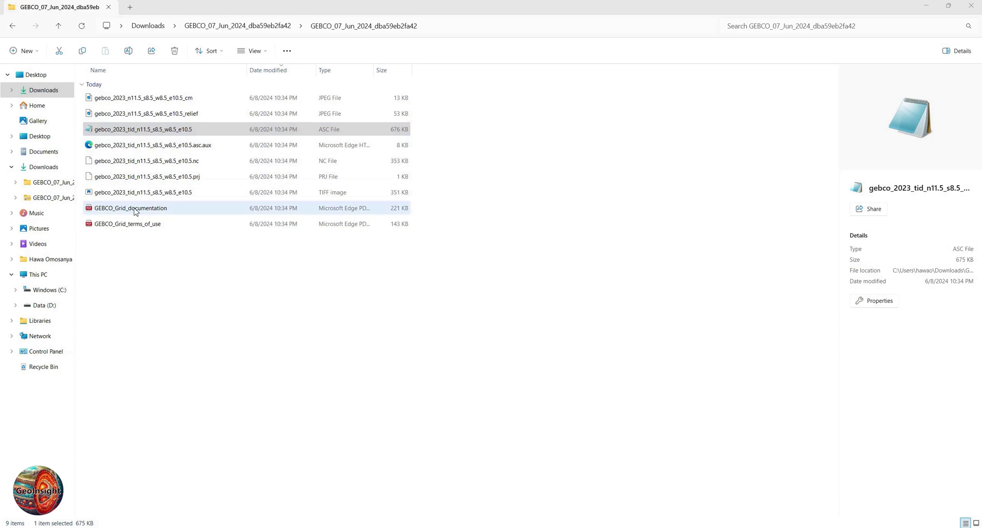
{"action": "double_click", "coordinate": [139, 208]}
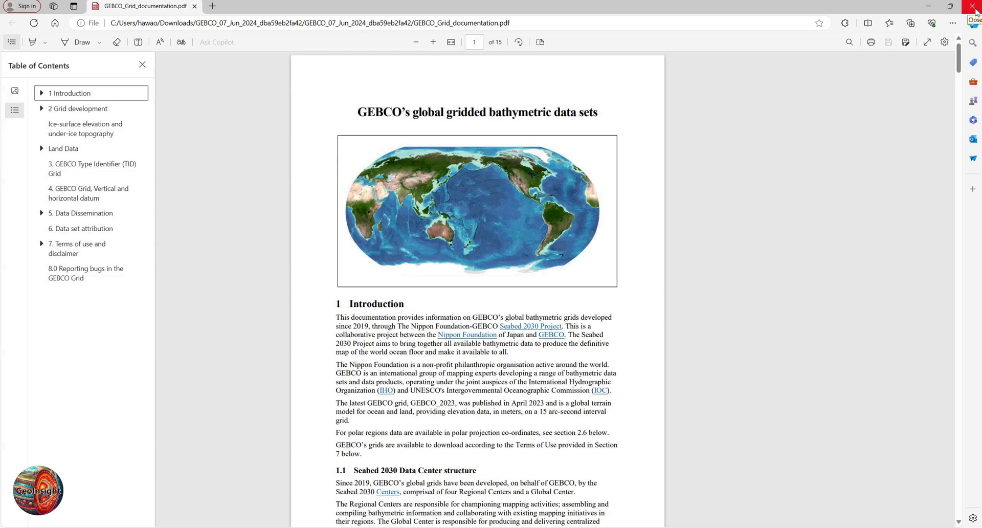
{"action": "left_click", "coordinate": [973, 7]}
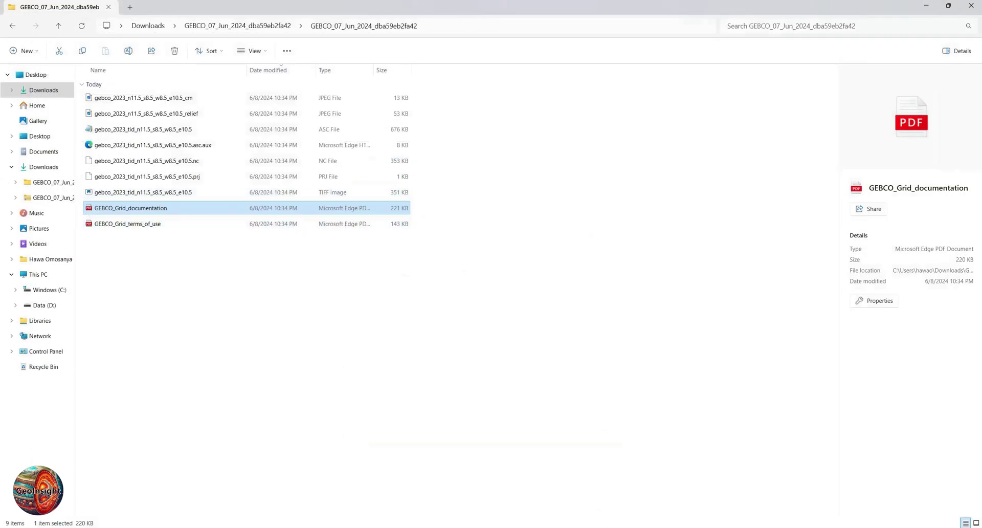
{"action": "left_click", "coordinate": [588, 493]}
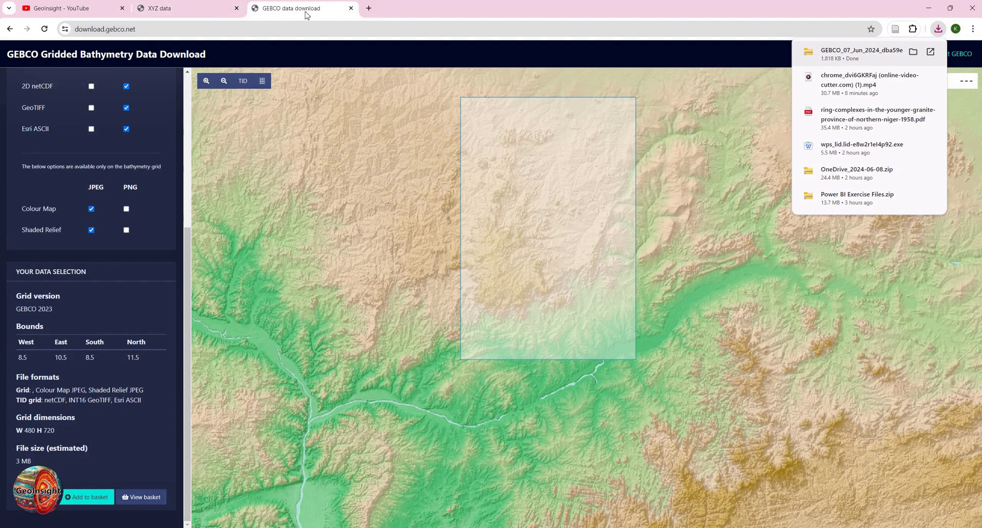
In a new tab, search 'gebco' and relaunch the Gridded Bathymetry Data Download application.
{"action": "left_click", "coordinate": [368, 9]}
{"action": "type", "text": "geboc"}
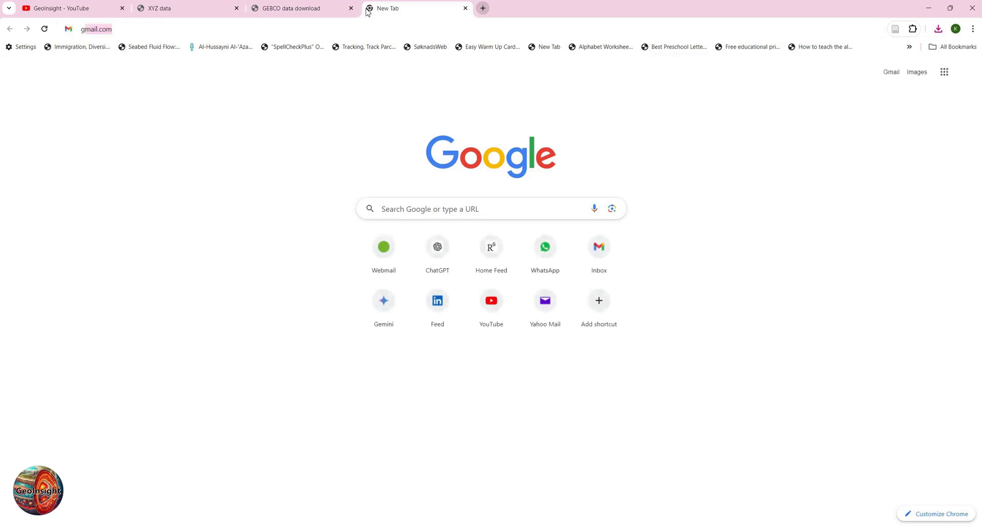
{"action": "key", "text": "BackSpace"}
{"action": "key", "text": "BackSpace"}
{"action": "type", "text": "co"}
{"action": "key", "text": "Return"}
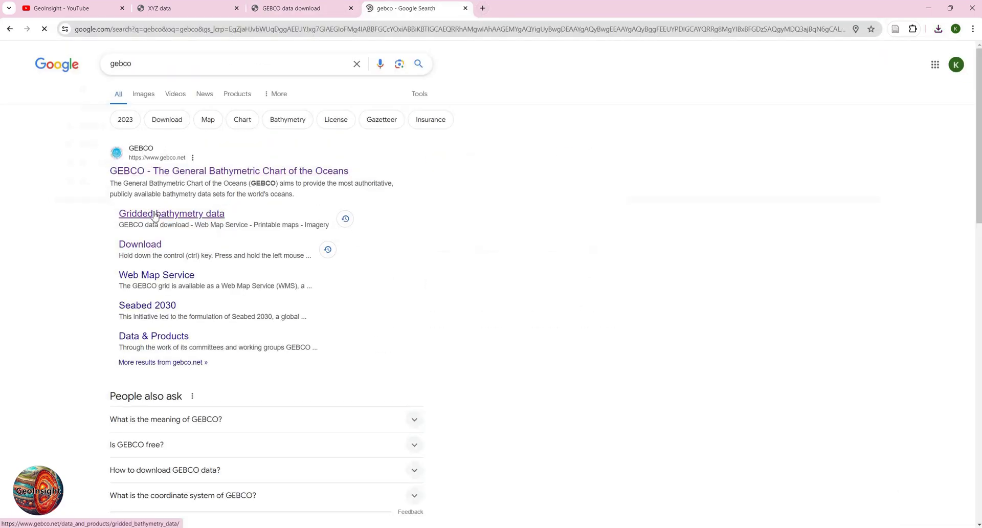
{"action": "left_click", "coordinate": [155, 215]}
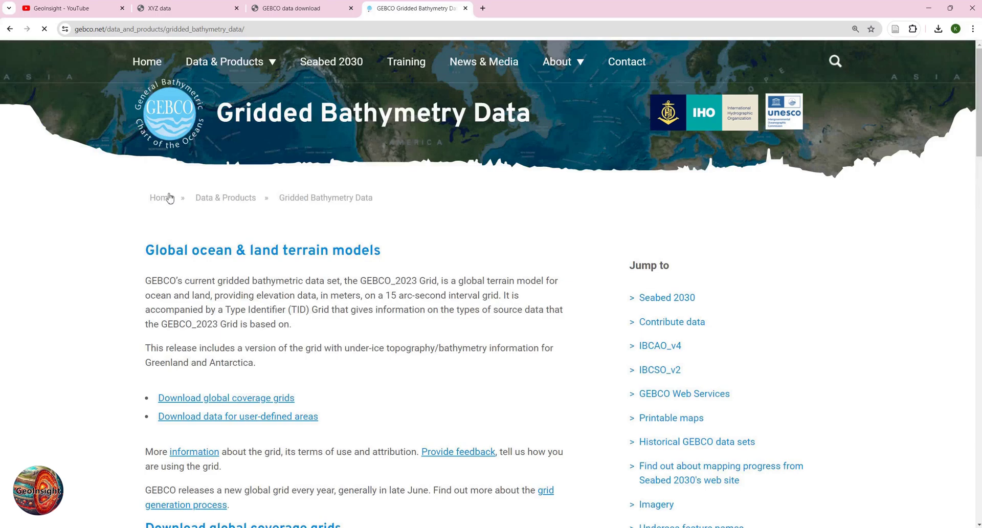
{"action": "scroll", "coordinate": [342, 296], "scroll_direction": "down", "scroll_amount": 14}
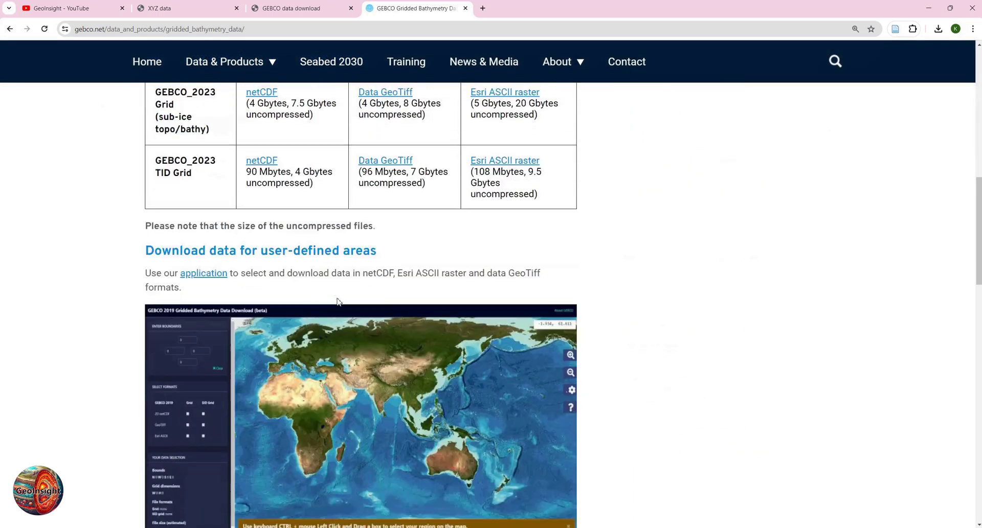
{"action": "left_click", "coordinate": [333, 326]}
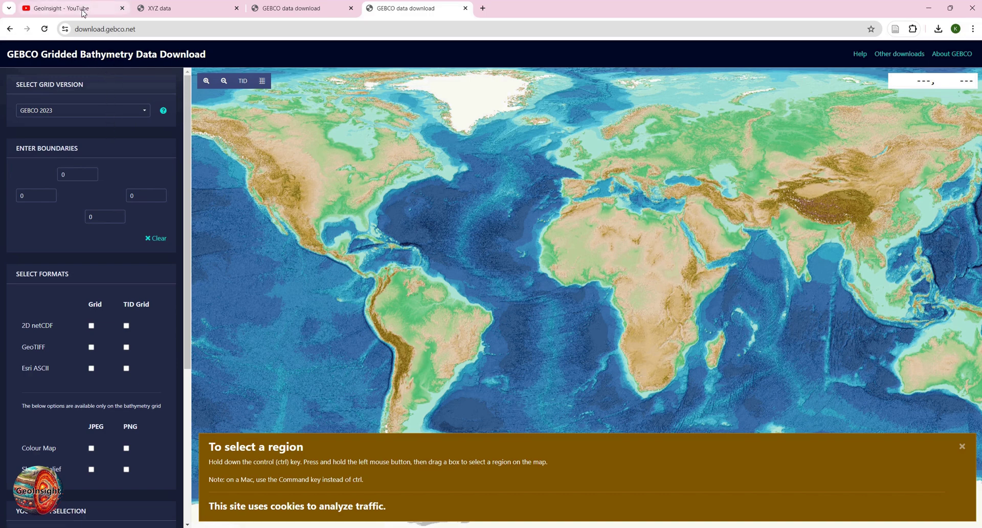
{"action": "mouse_move", "coordinate": [83, 13]}
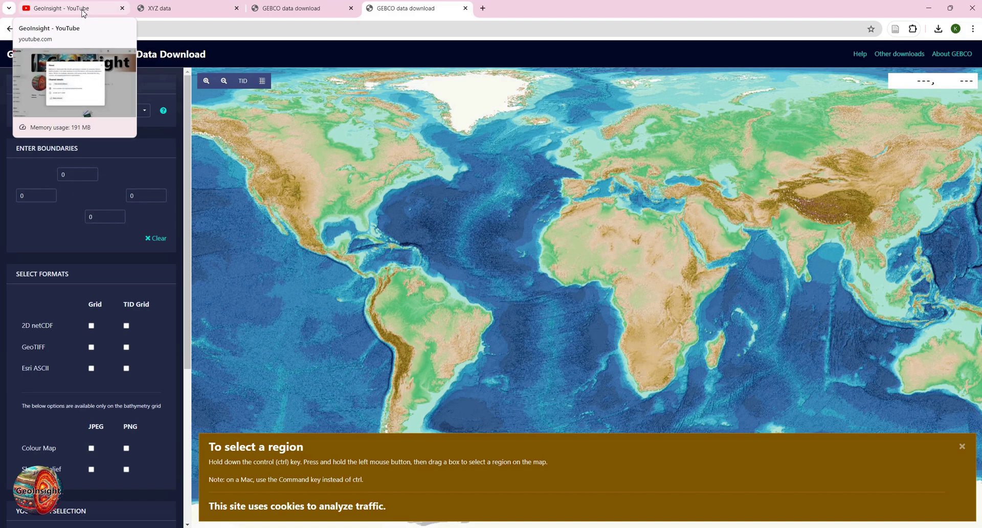